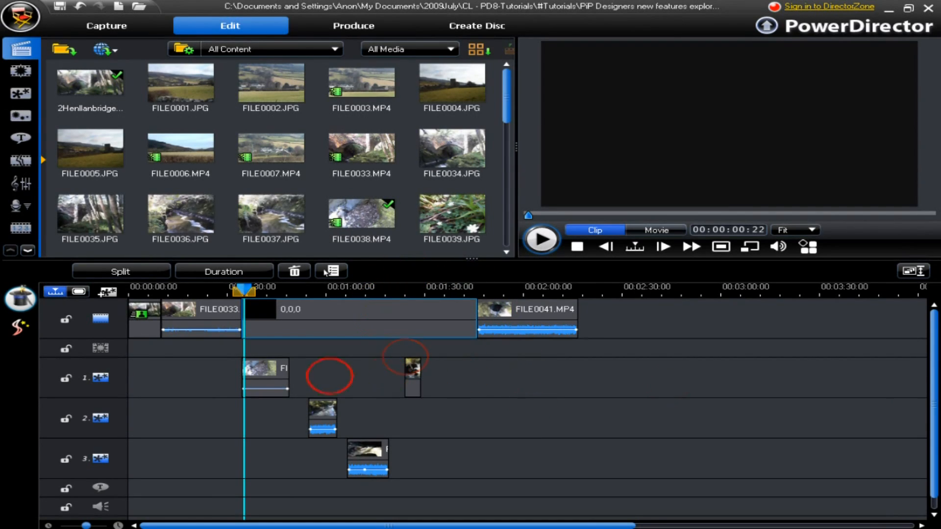
Open the first clip on PiP track 1 in PiP Designer, then enlarge, recentre and rotate it clockwise on the canvas
left_click(268, 388)
left_click(240, 271)
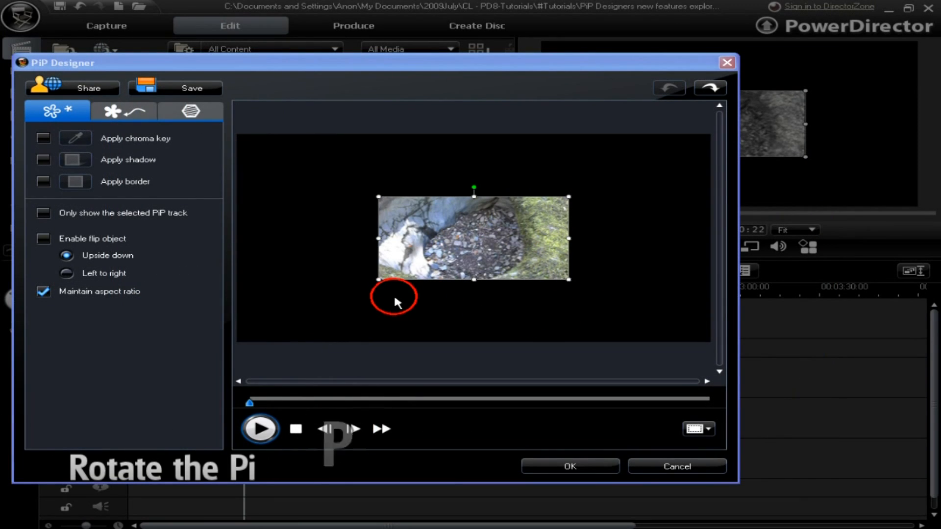
left_click_drag(378, 280, 301, 319)
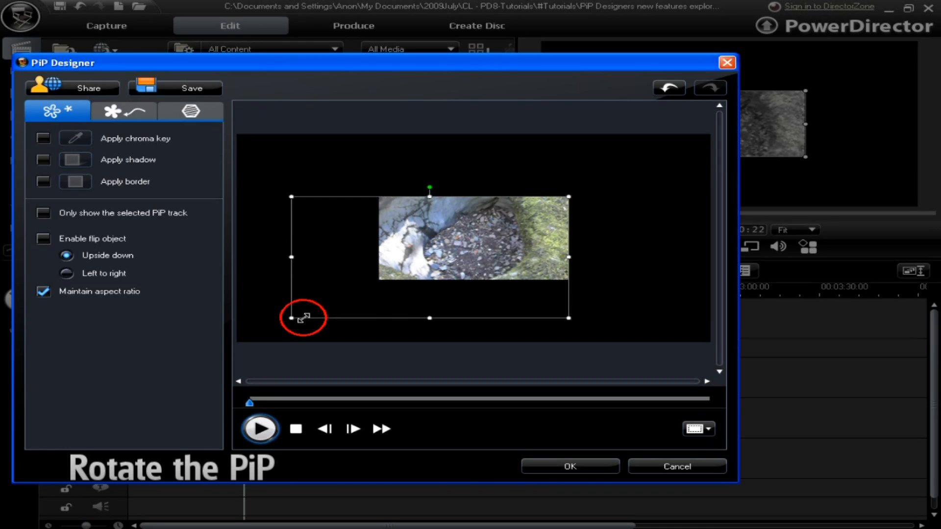
left_click_drag(412, 276, 459, 252)
left_click_drag(478, 163, 515, 169)
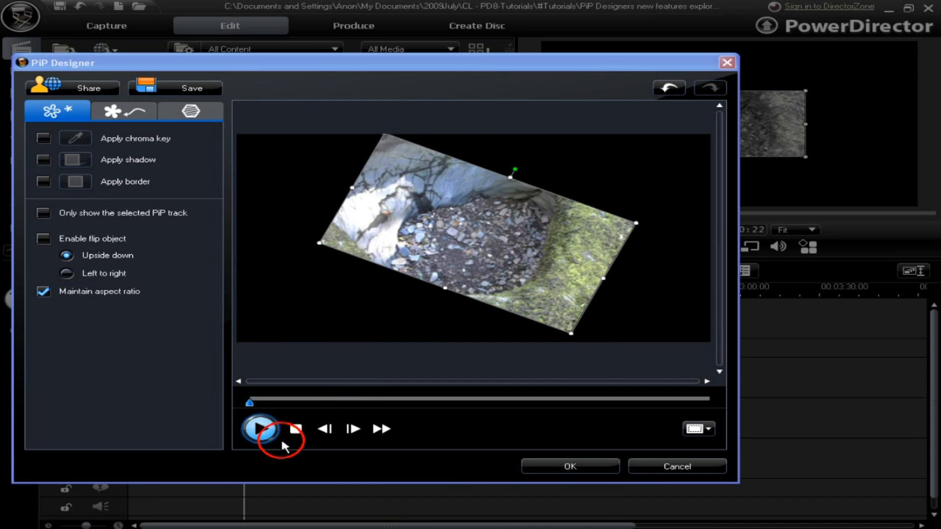
Preview the playback of the rotated clip, pause it partway and return to its start
left_click(258, 431)
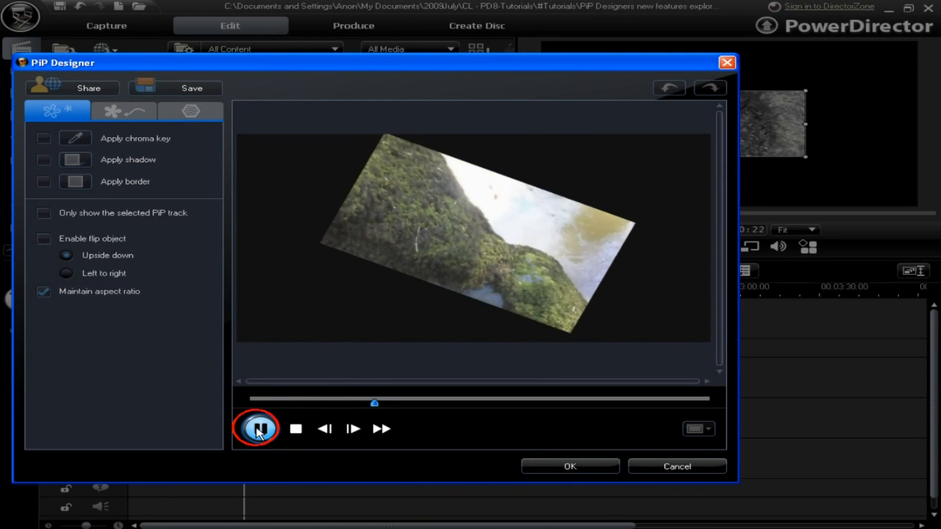
left_click(258, 431)
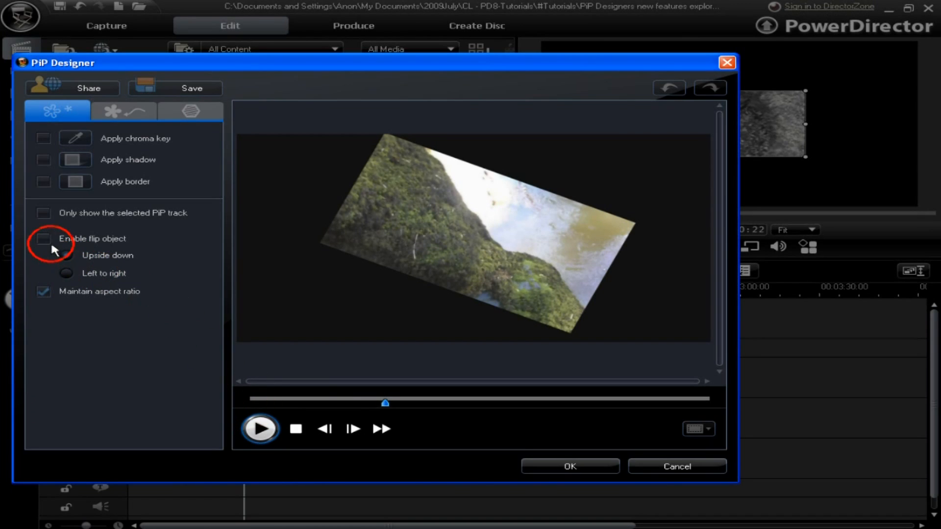
left_click(295, 428)
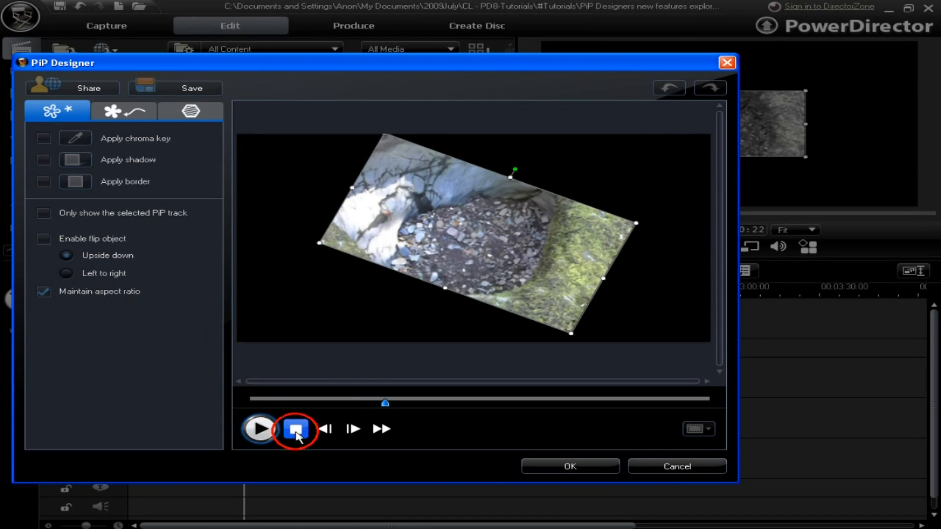
Enable flipping of the clip with the Upside down option and preview the result
left_click(52, 241)
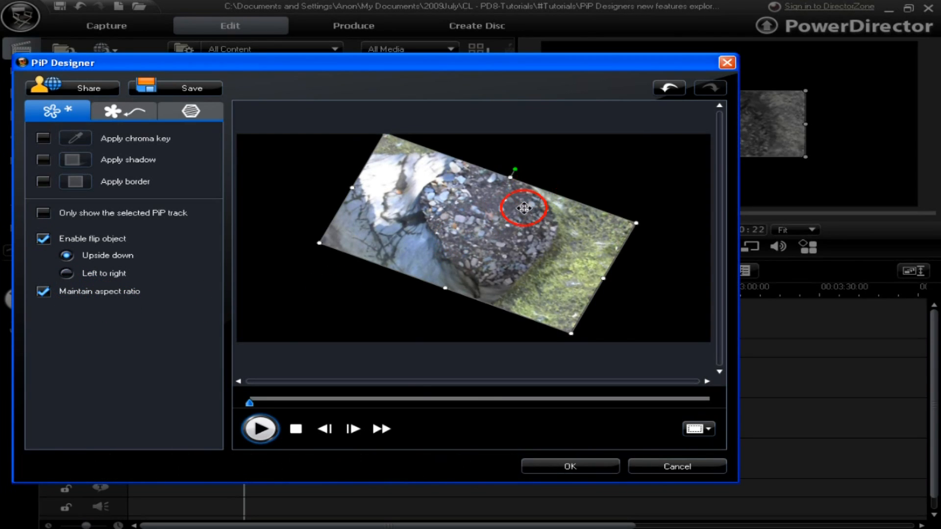
left_click(261, 429)
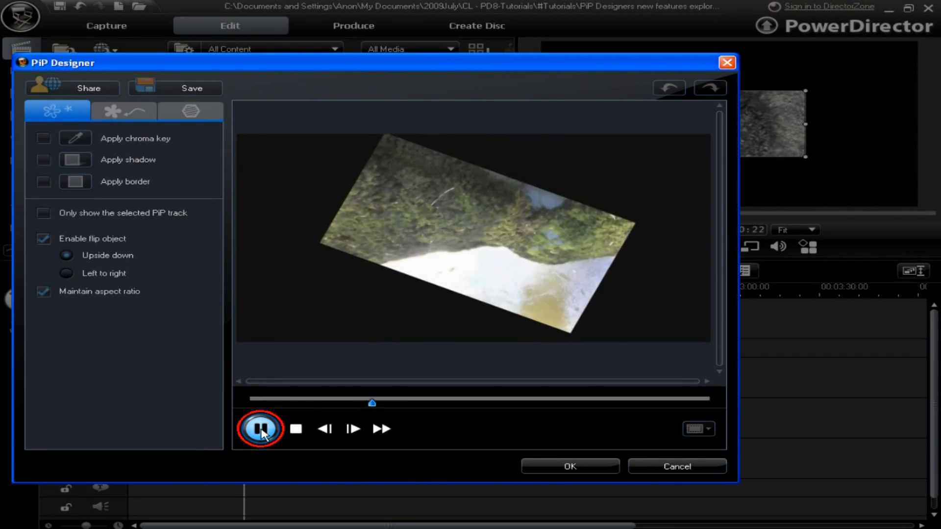
left_click(296, 430)
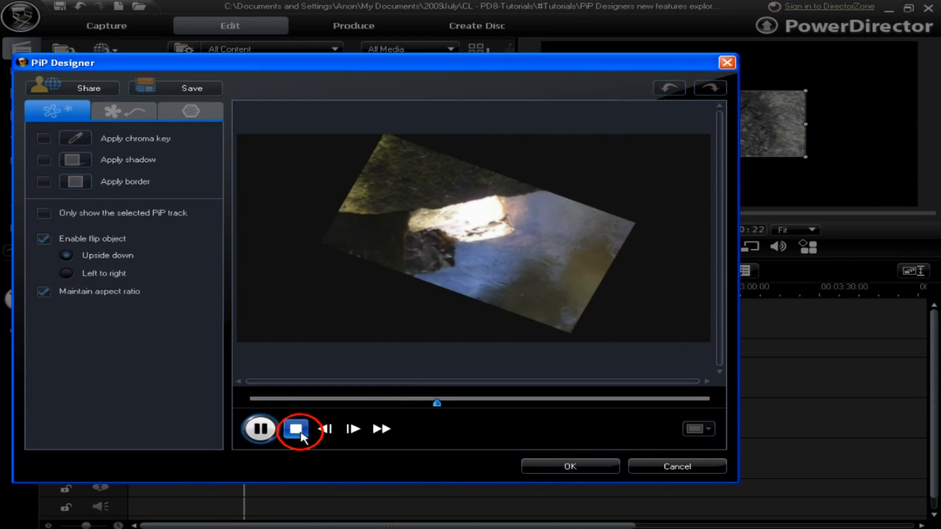
Change the clip's flip to Left to right and preview the result
left_click(69, 277)
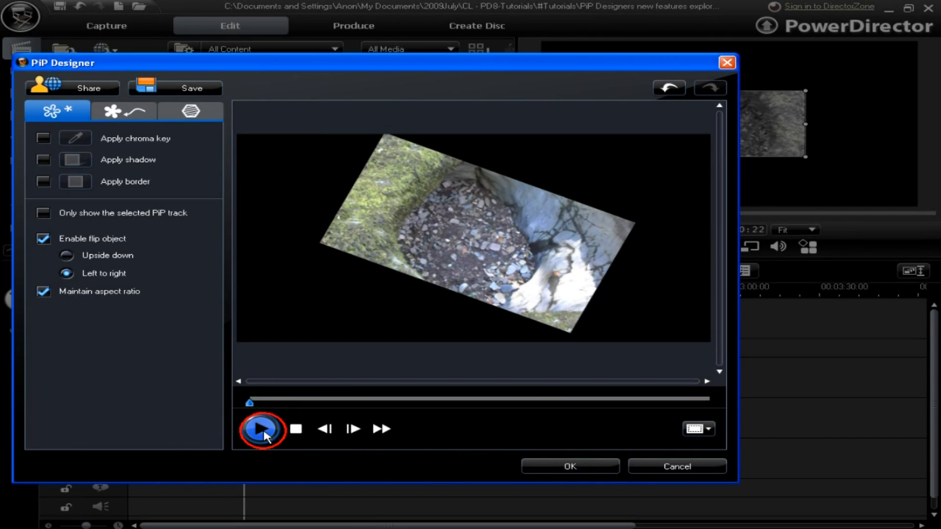
left_click(262, 430)
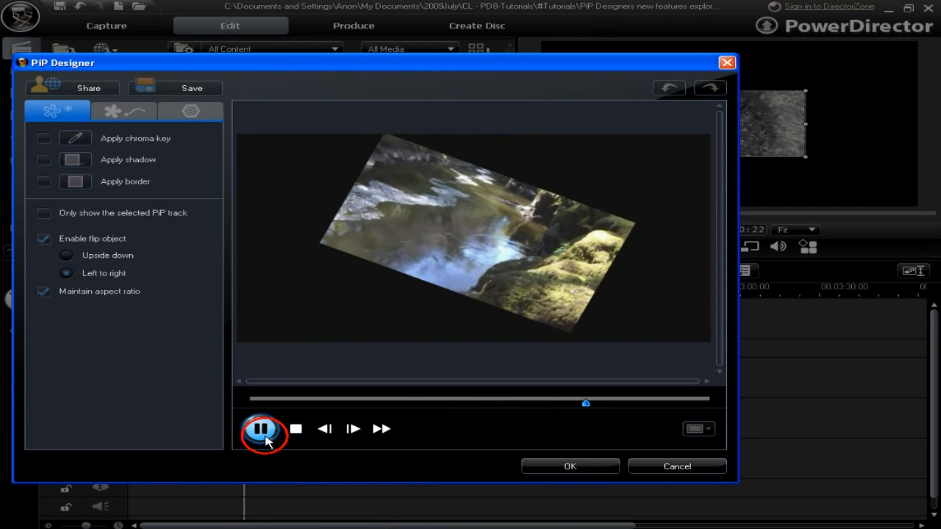
left_click(295, 429)
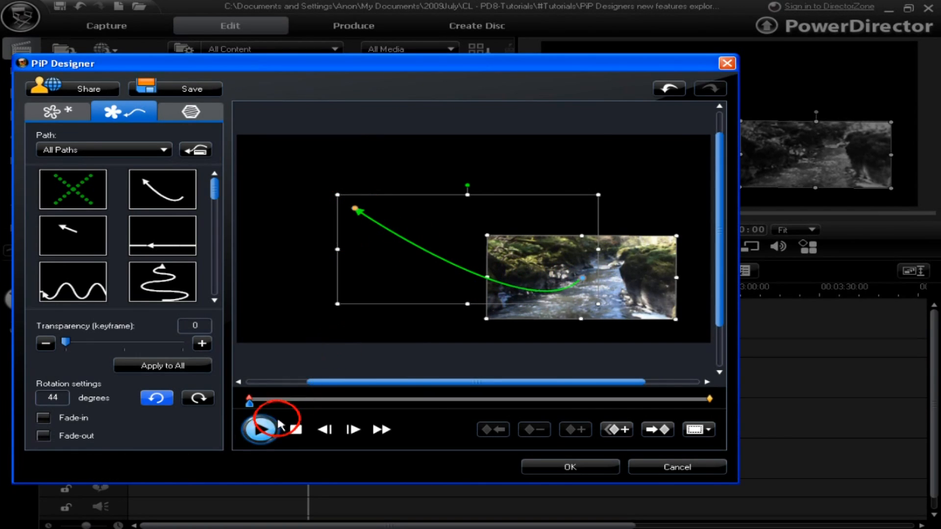
Preview the river clip's curved motion path with its rotation and return to its start
left_click(260, 431)
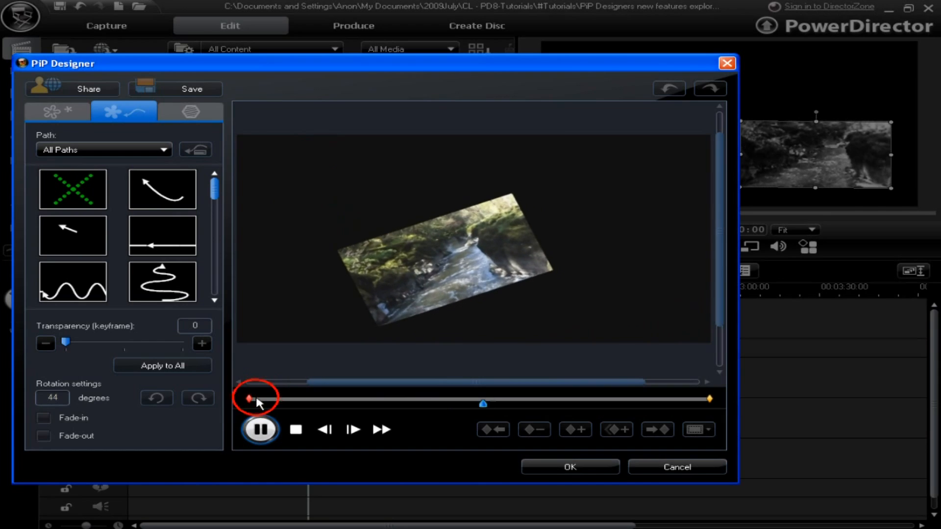
left_click(294, 431)
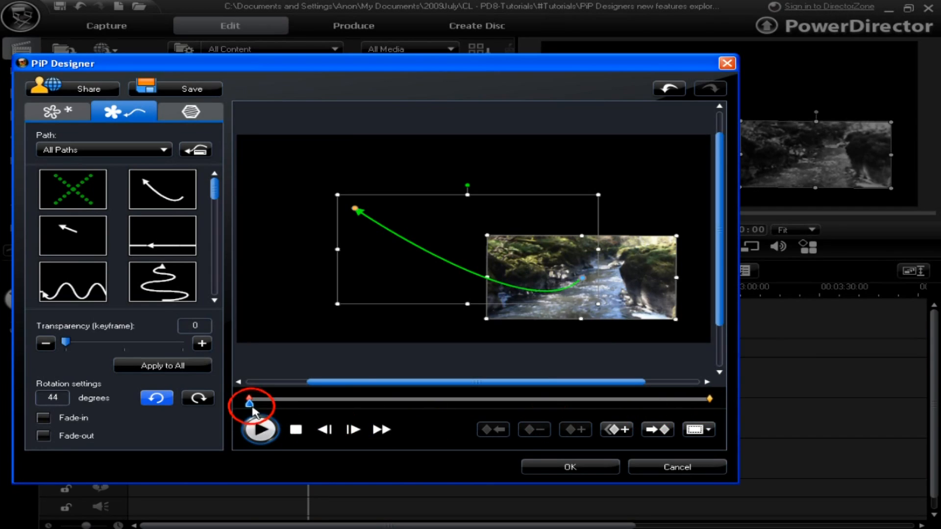
Duplicate the next keyframe just past the middle of the river clip's timeline and scrub to the clip's end to check it
left_click_drag(251, 407, 534, 407)
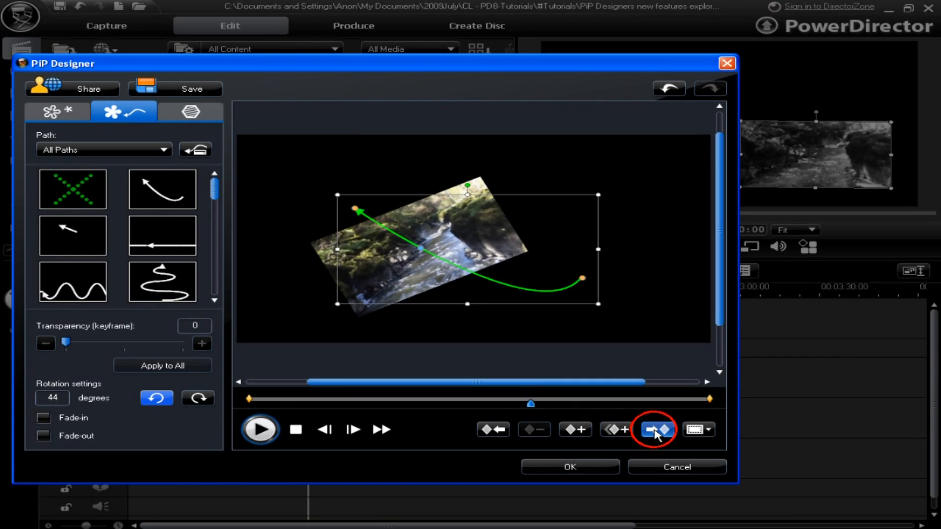
left_click(619, 430)
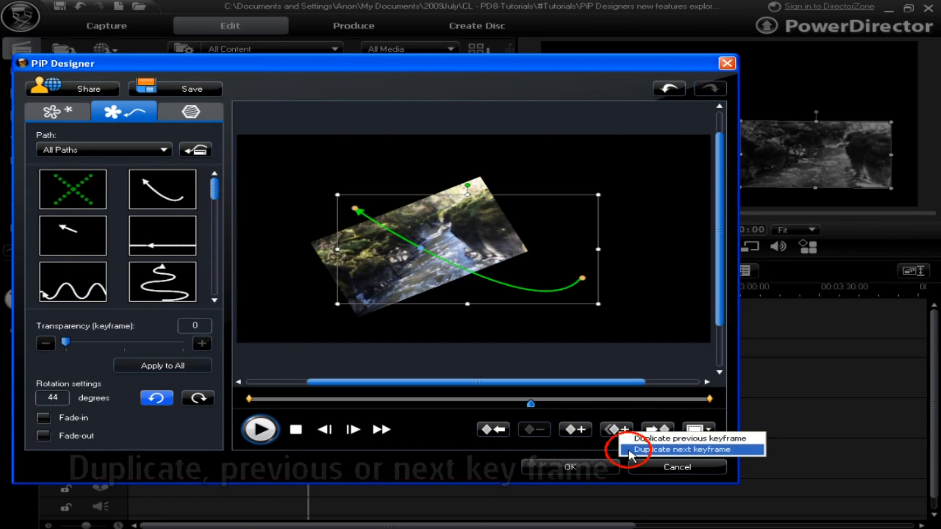
left_click(692, 450)
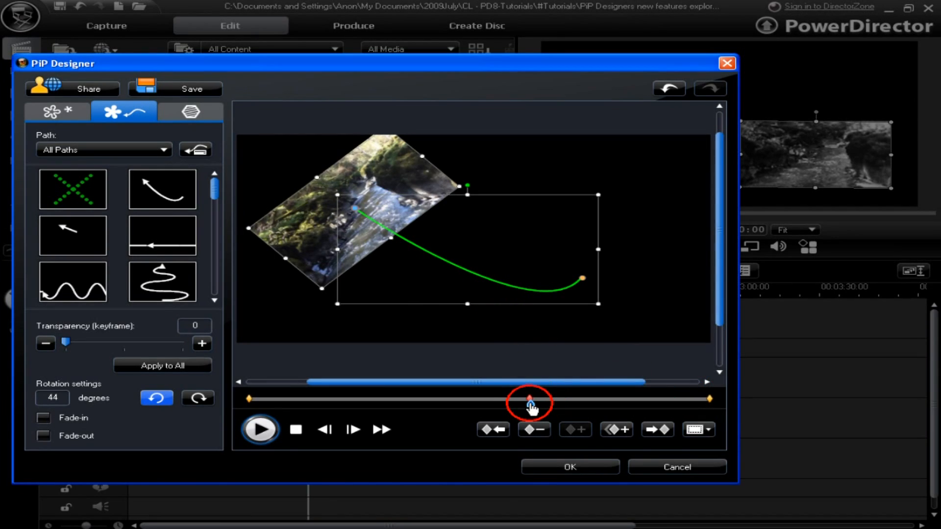
mouse_move(530, 404)
left_mouse_down()
mouse_move(250, 413)
mouse_move(533, 414)
left_mouse_up()
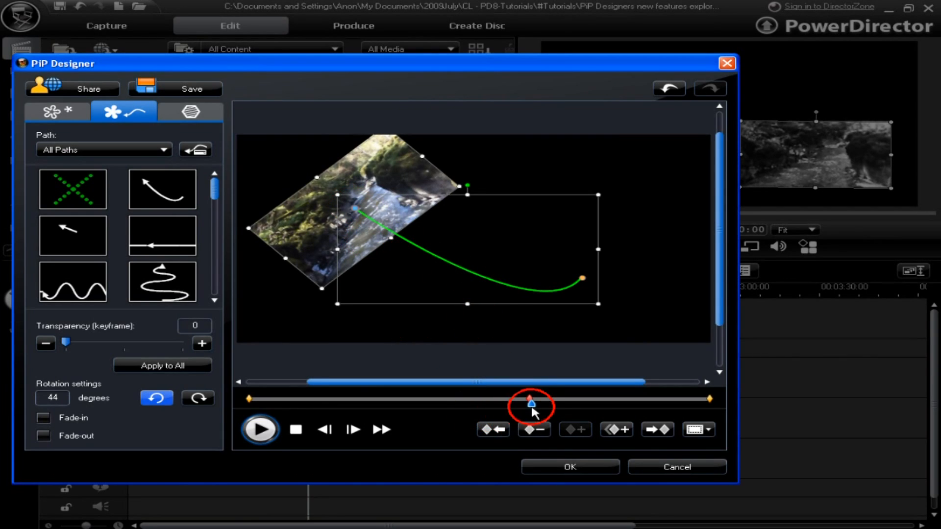
left_click_drag(533, 414, 716, 414)
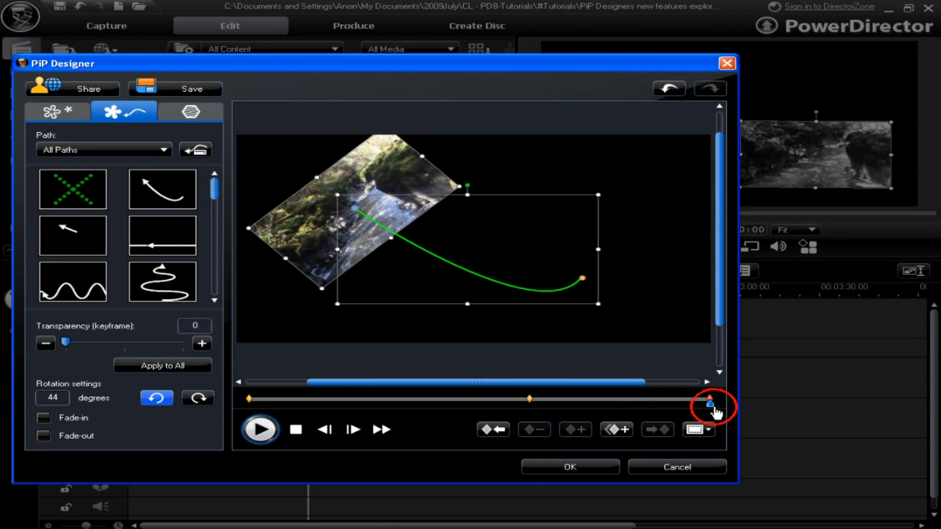
mouse_move(715, 413)
left_mouse_down()
mouse_move(530, 413)
mouse_move(717, 413)
left_mouse_up()
Display 5 x 5 grid lines and the TV Safe Zone over the preview
left_click(706, 430)
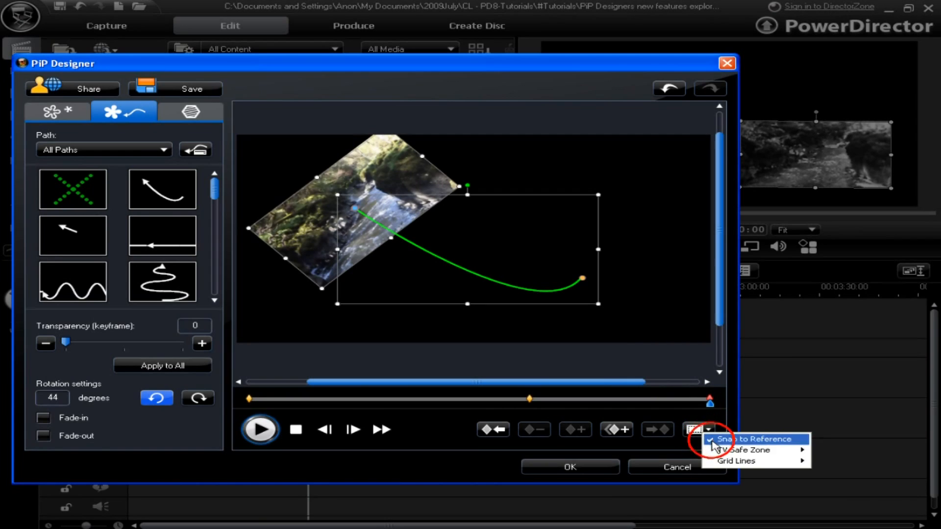
mouse_move(714, 462)
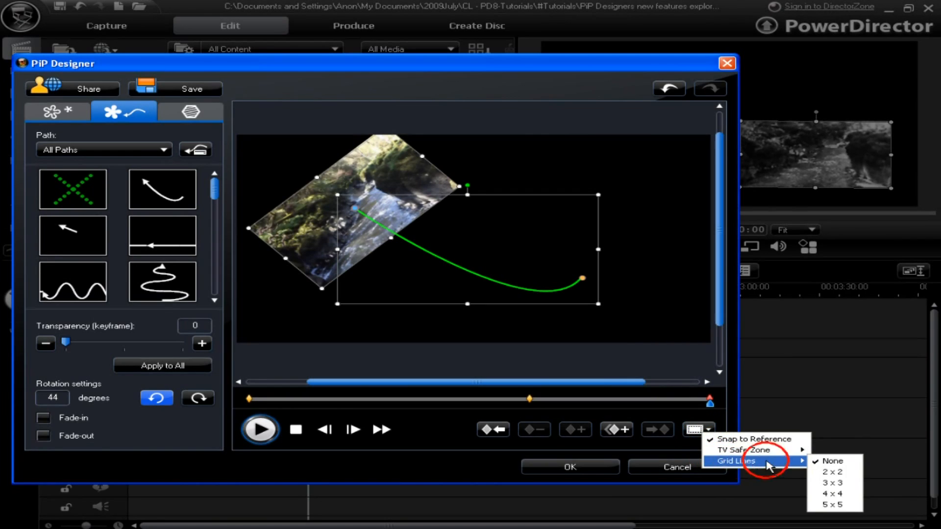
left_click(826, 506)
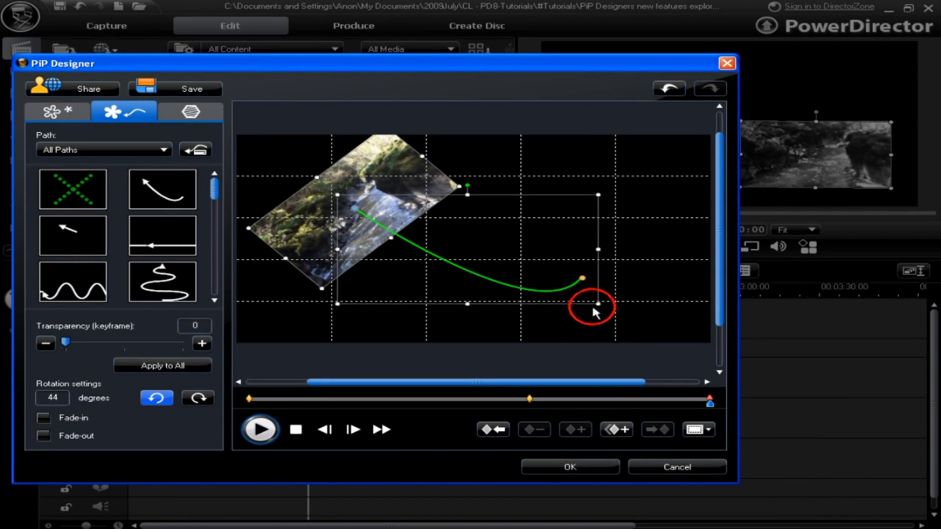
left_click(708, 429)
mouse_move(721, 453)
left_click(828, 450)
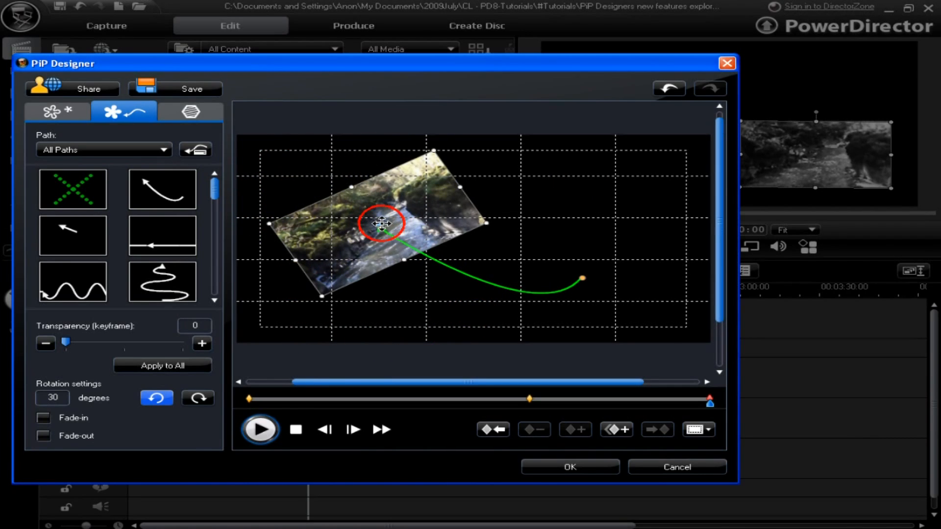
Position the river clip inside the TV Safe Zone at its last keyframe, and replace the middle keyframe with a duplicate of the next one
left_click_drag(382, 224, 385, 229)
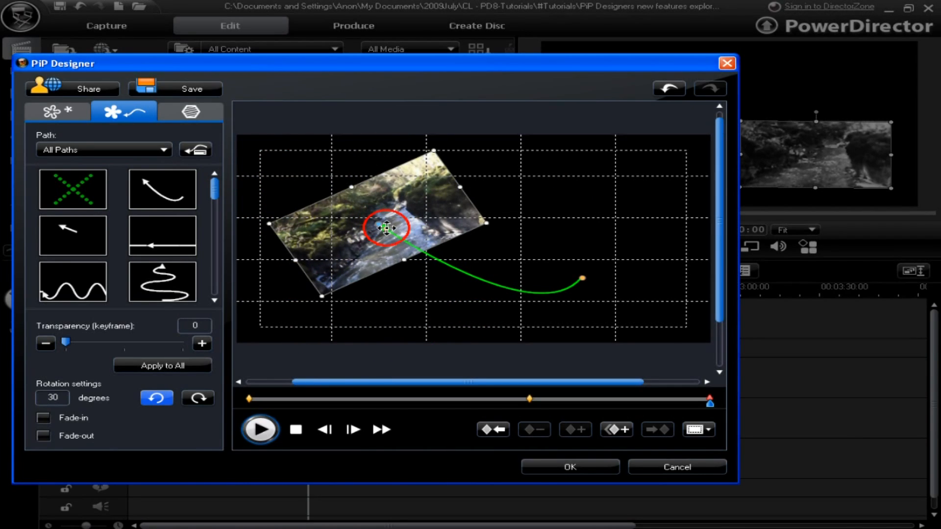
left_click(529, 400)
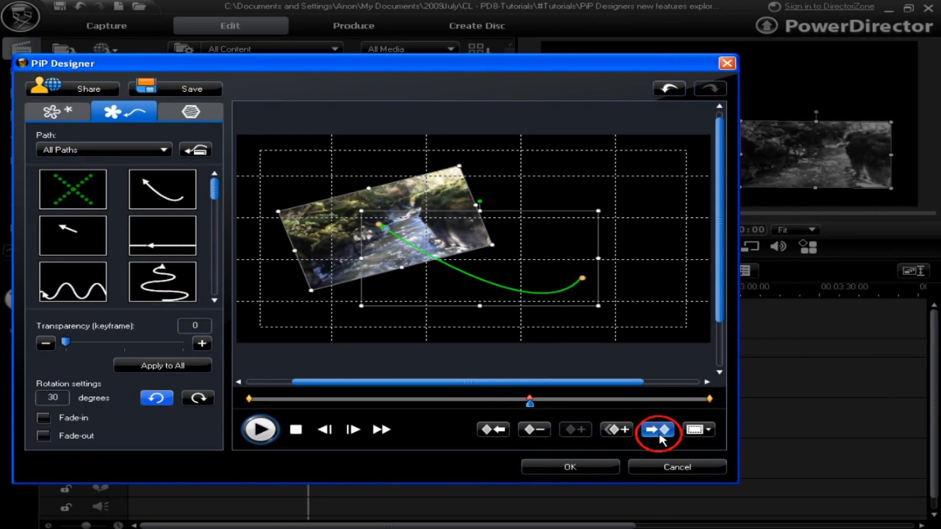
left_click(535, 430)
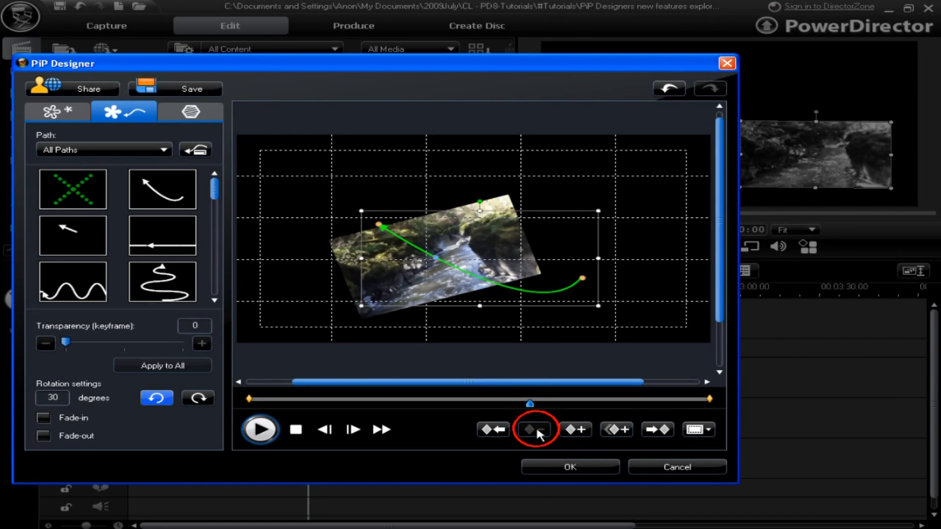
left_click(620, 434)
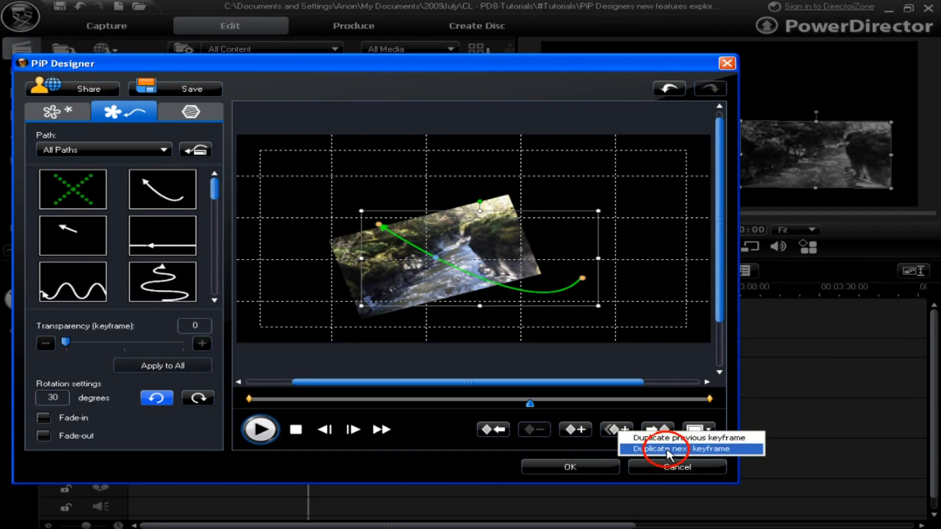
left_click(711, 448)
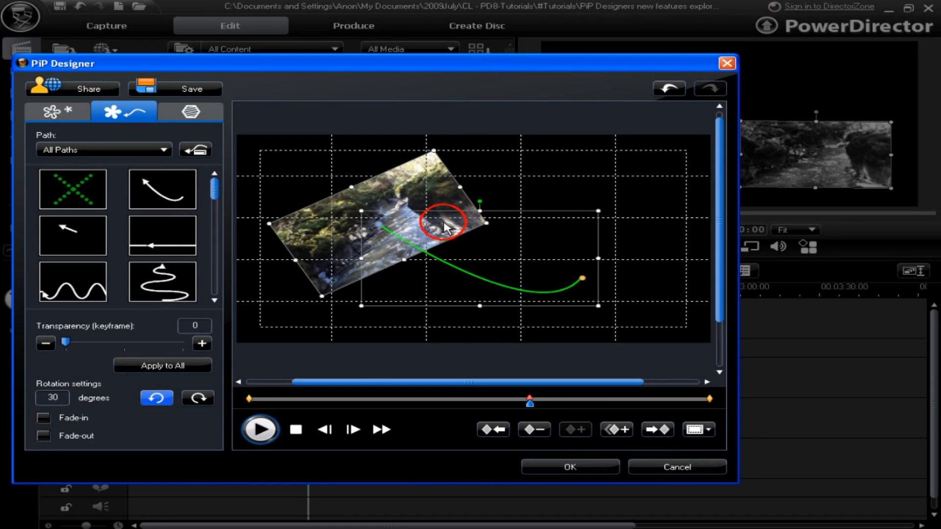
mouse_move(531, 402)
left_mouse_down()
mouse_move(269, 400)
mouse_move(633, 413)
mouse_move(693, 405)
left_mouse_up()
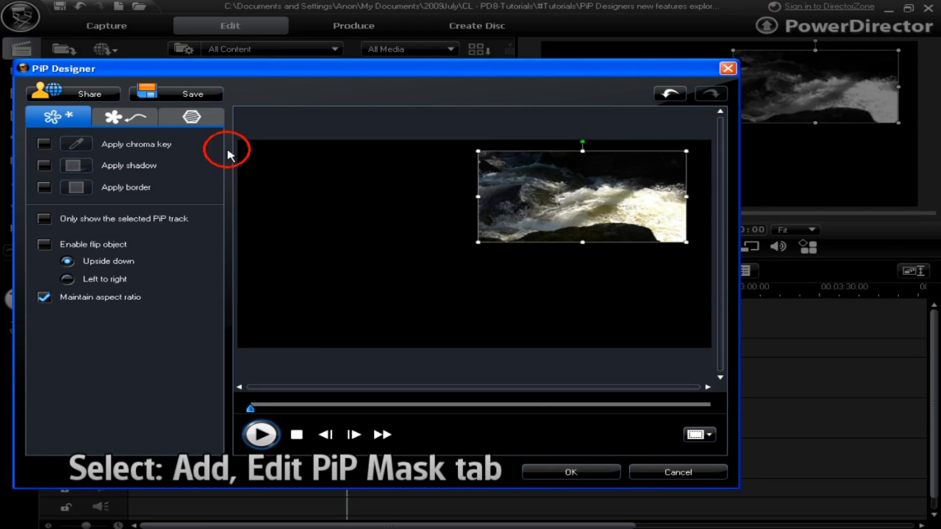
Mask the waterfall clip with the rectangle shape whose upper and lower edges curve inward, and set the mask transparency to 100
left_click(198, 120)
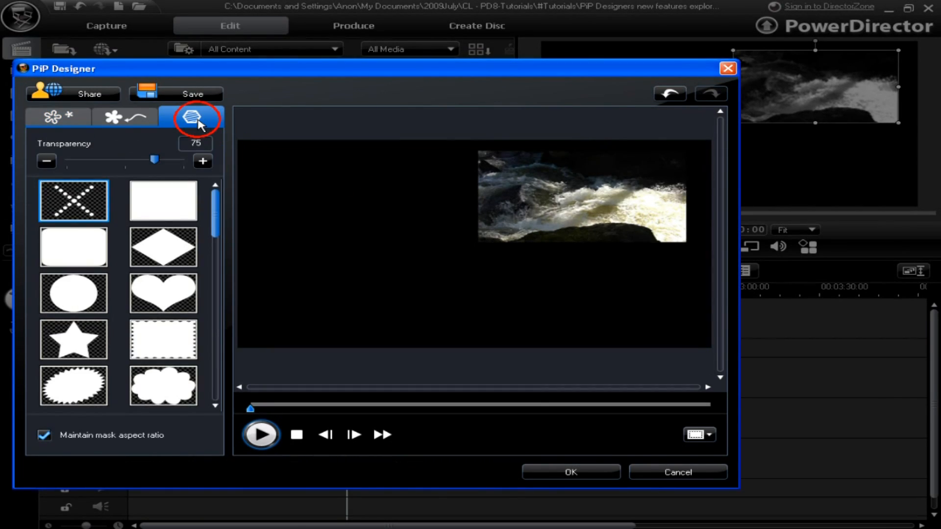
left_click_drag(219, 221, 221, 317)
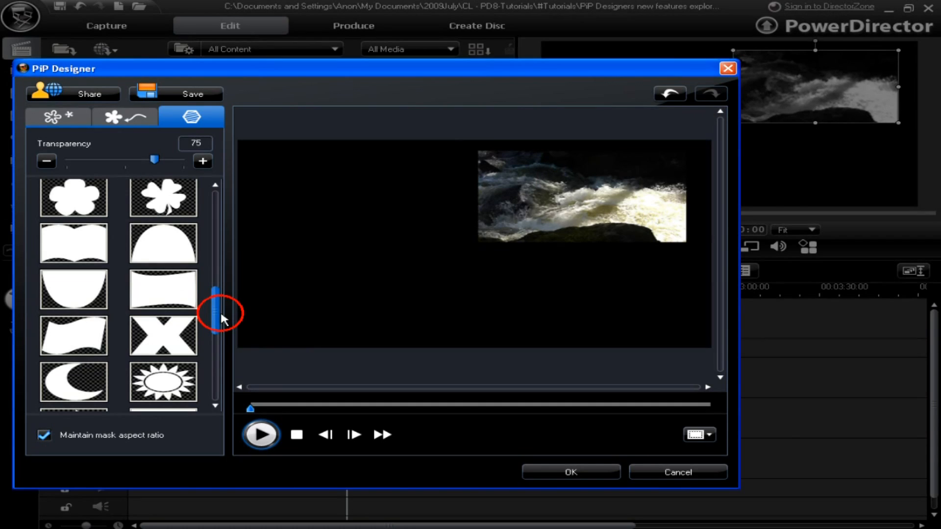
left_click(169, 289)
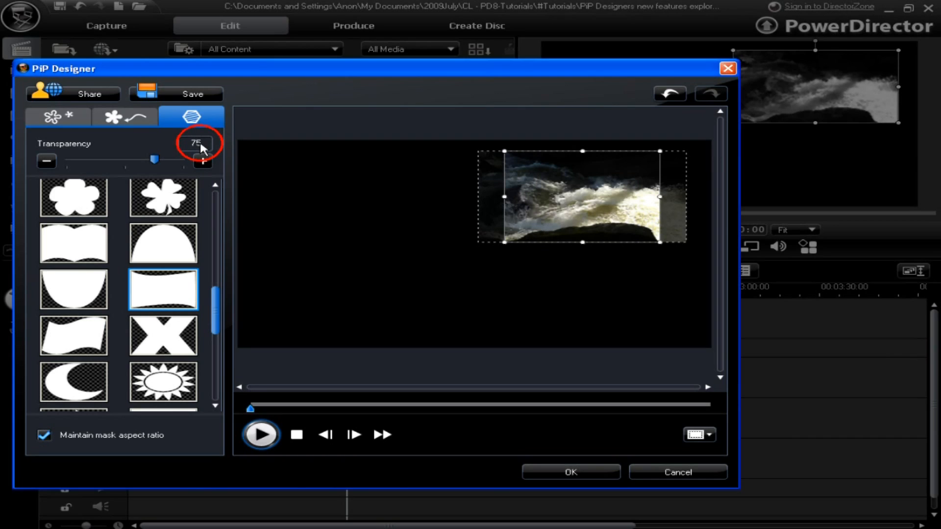
left_click_drag(153, 159, 78, 162)
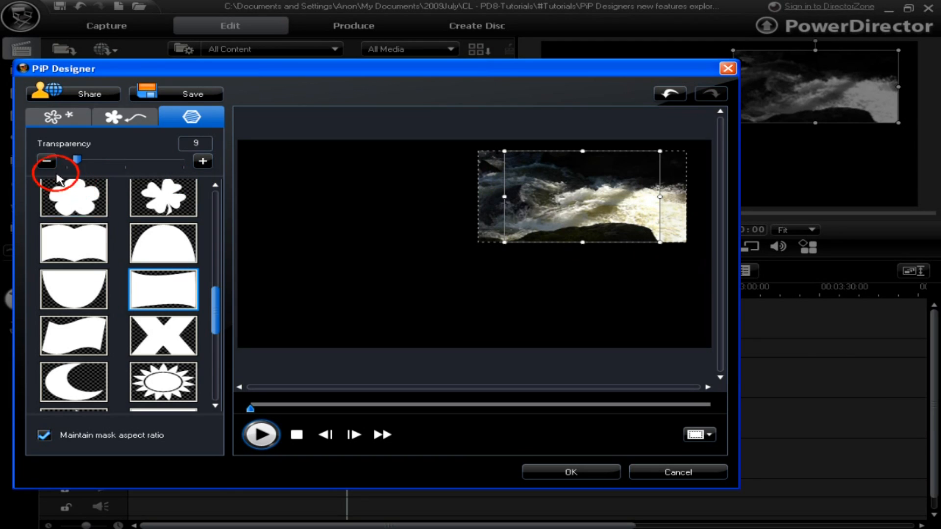
left_click_drag(77, 160, 198, 160)
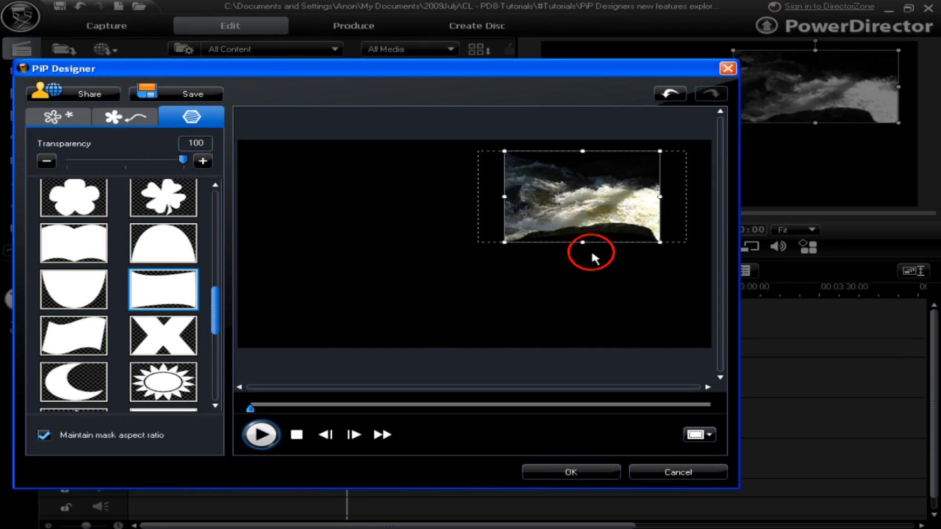
Shrink the mask and move it over the lower-right part of the waterfall clip
mouse_move(592, 216)
left_mouse_down()
mouse_move(611, 208)
mouse_move(582, 213)
left_mouse_up()
left_click_drag(648, 242, 581, 203)
left_click_drag(544, 175, 632, 217)
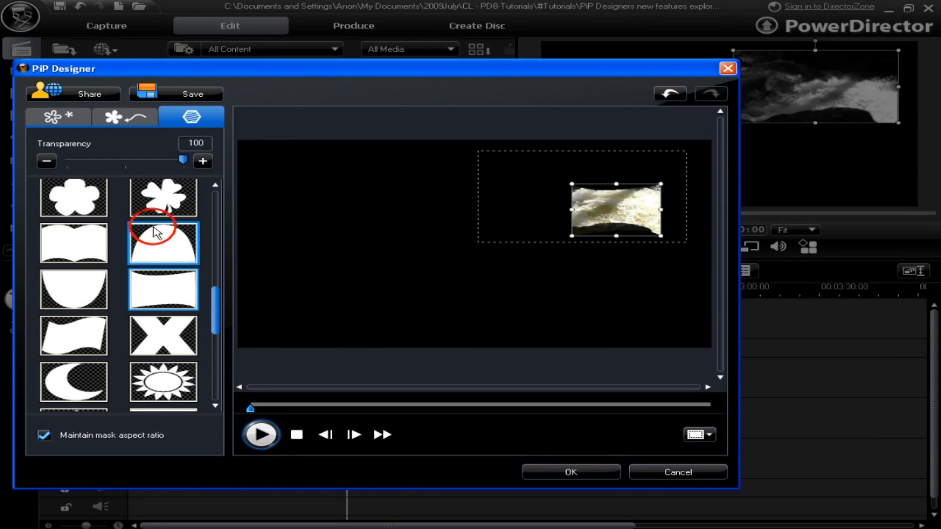
Turn off the mask's aspect ratio lock and narrow the mask on the waterfall clip to a nearly square shape
left_click(45, 436)
left_click(47, 435)
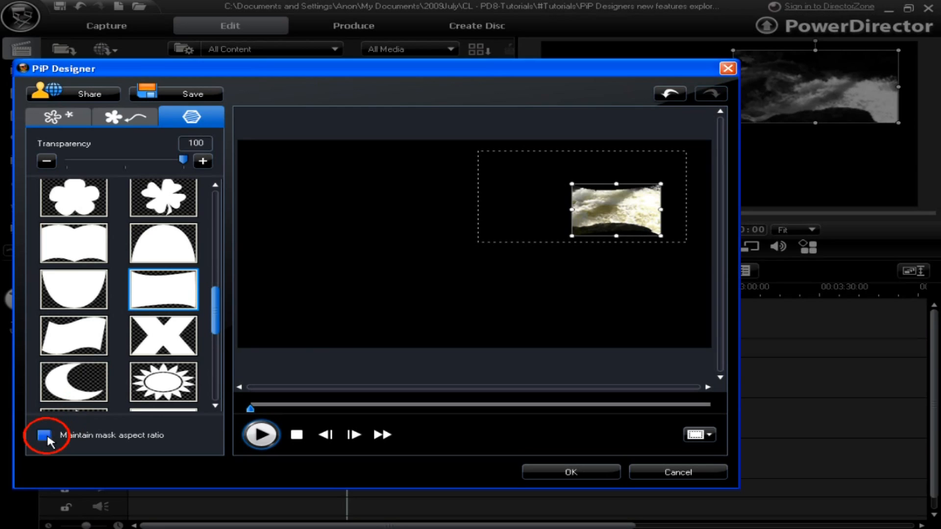
left_click_drag(571, 234, 602, 240)
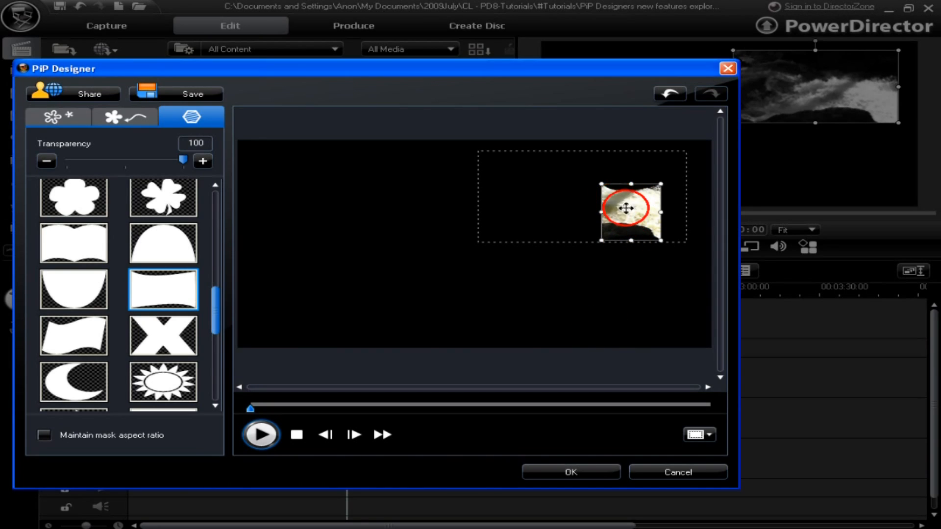
Enable both fade-in and fade-out in the waterfall clip's motion settings
left_click(126, 124)
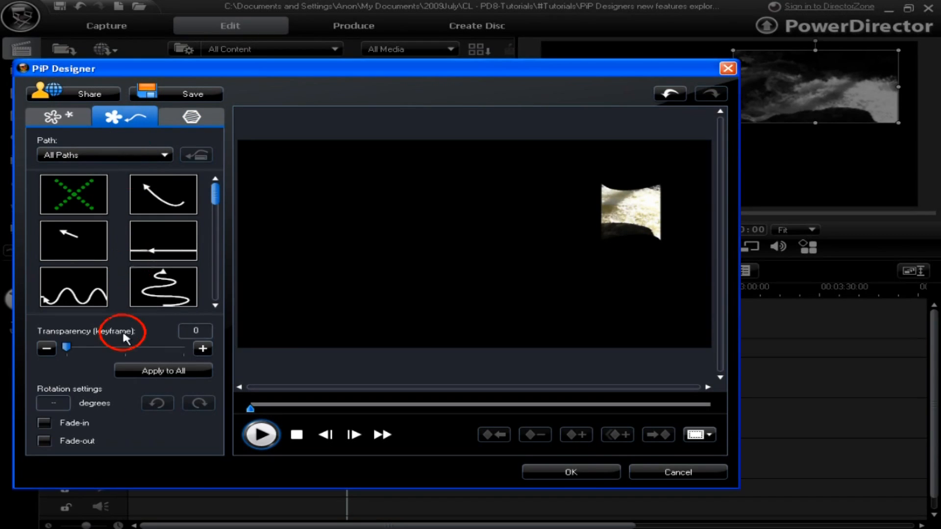
left_click(44, 423)
left_click(44, 441)
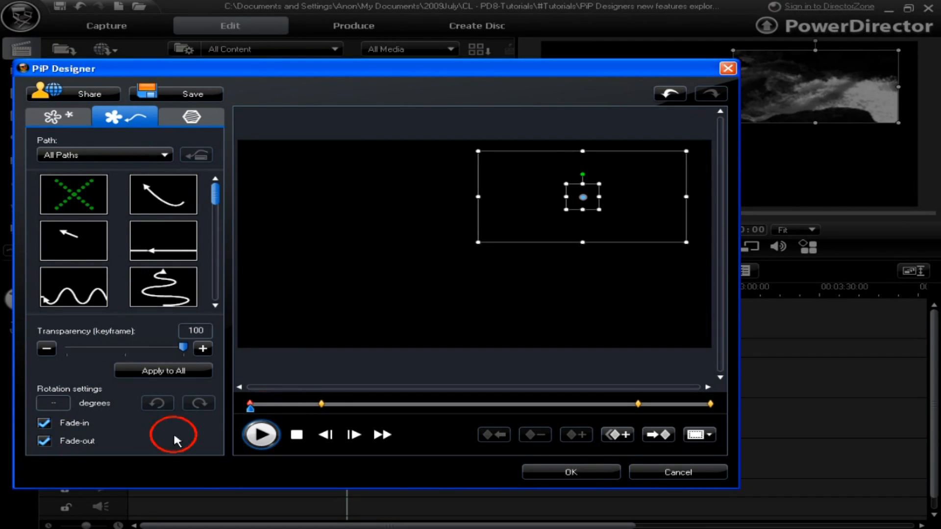
Shorten both fades by moving their inner keyframes toward the clip's start and end, and rotate the waterfall clip clockwise
left_click_drag(321, 404, 274, 407)
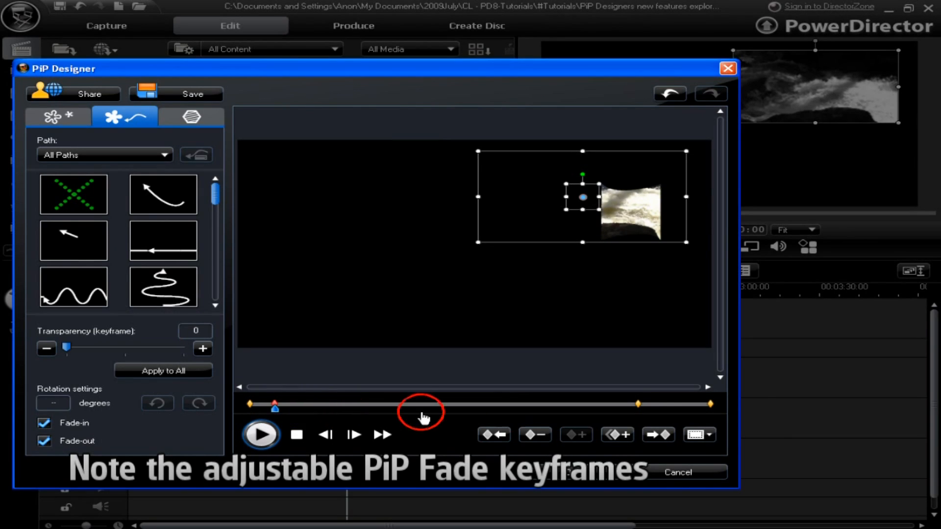
left_click_drag(638, 405, 685, 408)
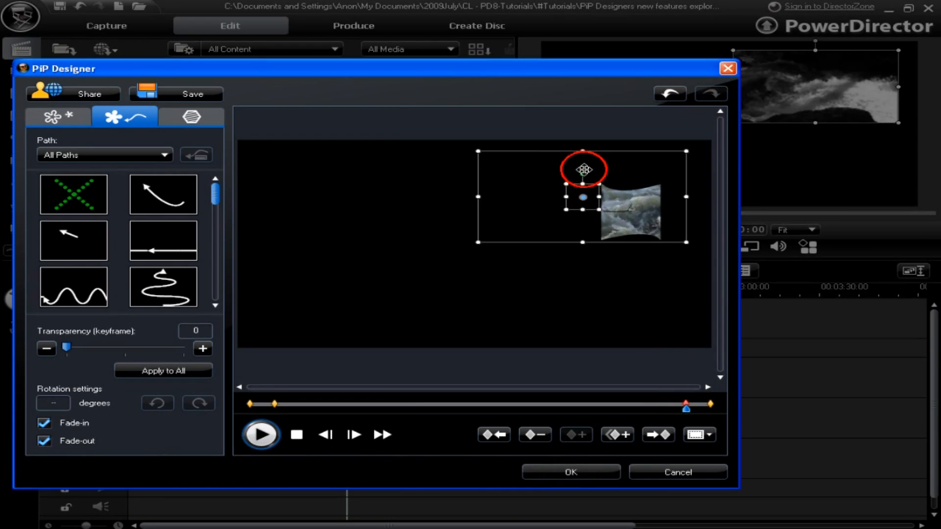
left_click_drag(582, 172, 603, 174)
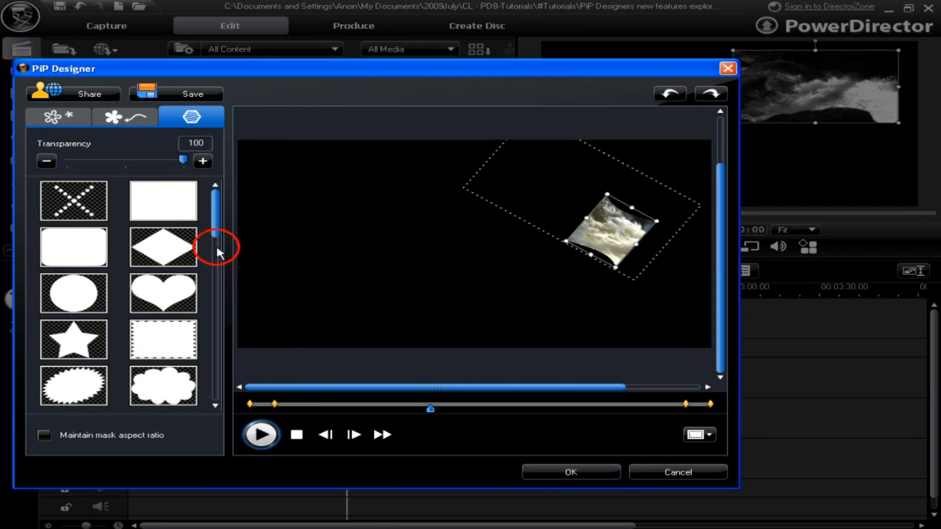
Remove the mask from the waterfall clip with the no-mask option, and undo the removal
left_click(67, 202)
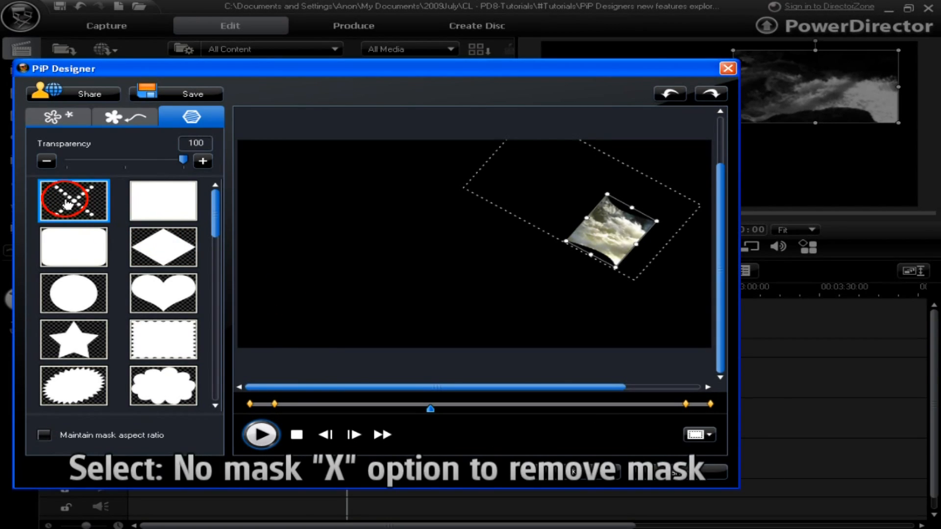
left_click(67, 203)
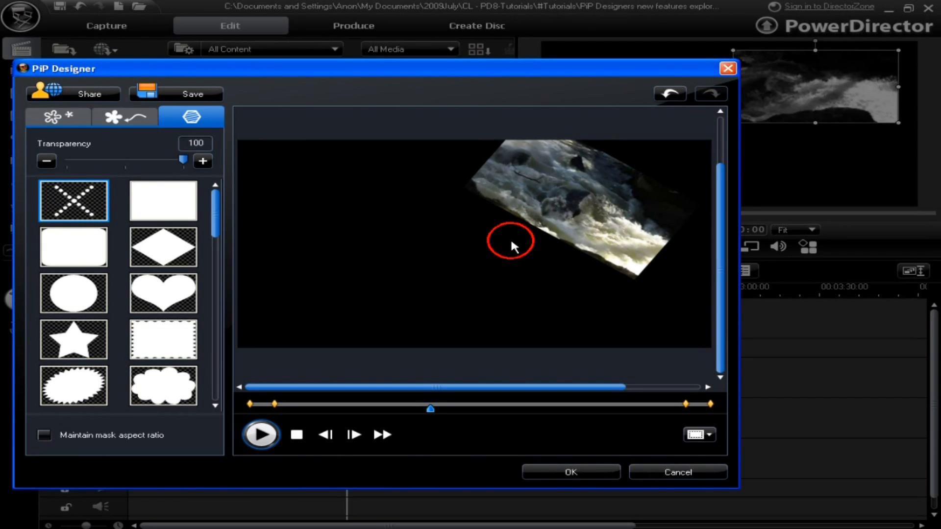
left_click(668, 94)
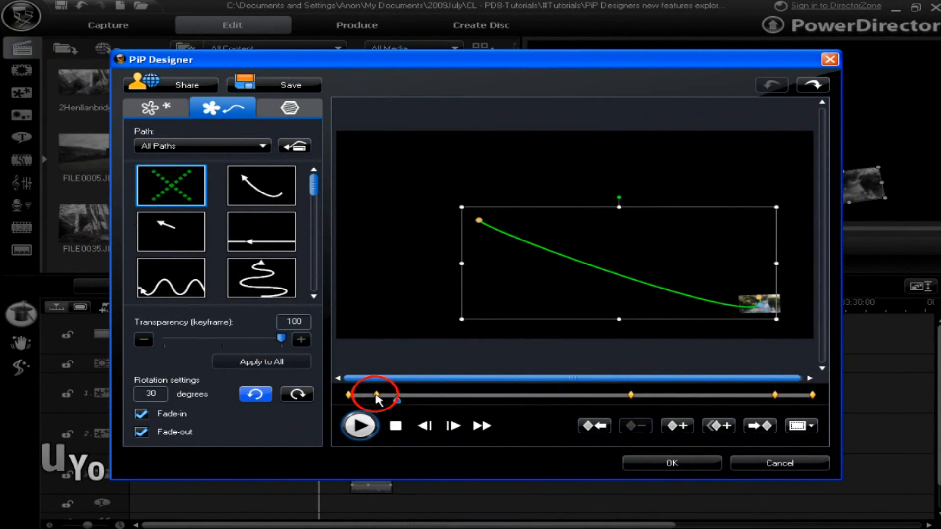
Lengthen the river clip's fade-in slightly and shorten its fade-out slightly by moving their inner keyframes toward the clip's end
mouse_move(401, 370)
left_mouse_down()
mouse_move(431, 370)
mouse_move(408, 370)
left_mouse_up()
mouse_move(774, 398)
left_mouse_down()
mouse_move(758, 398)
mouse_move(780, 398)
left_mouse_up()
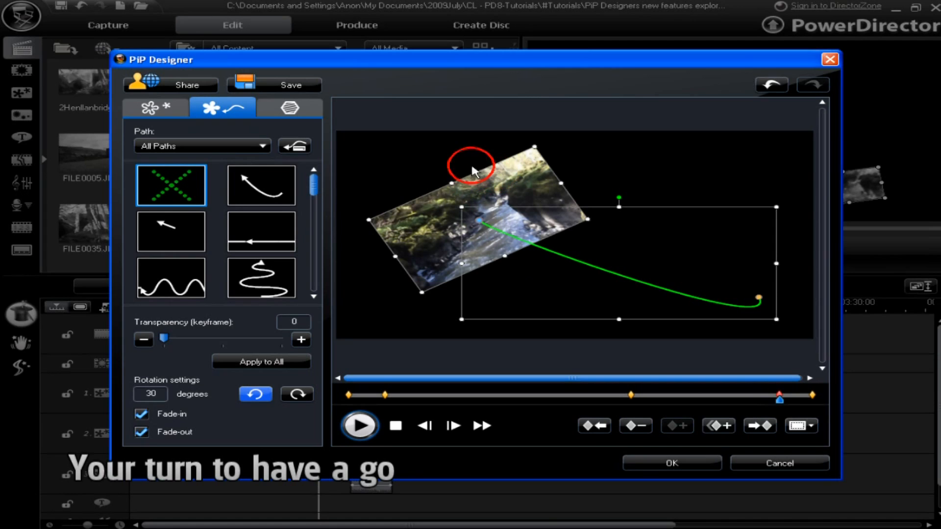